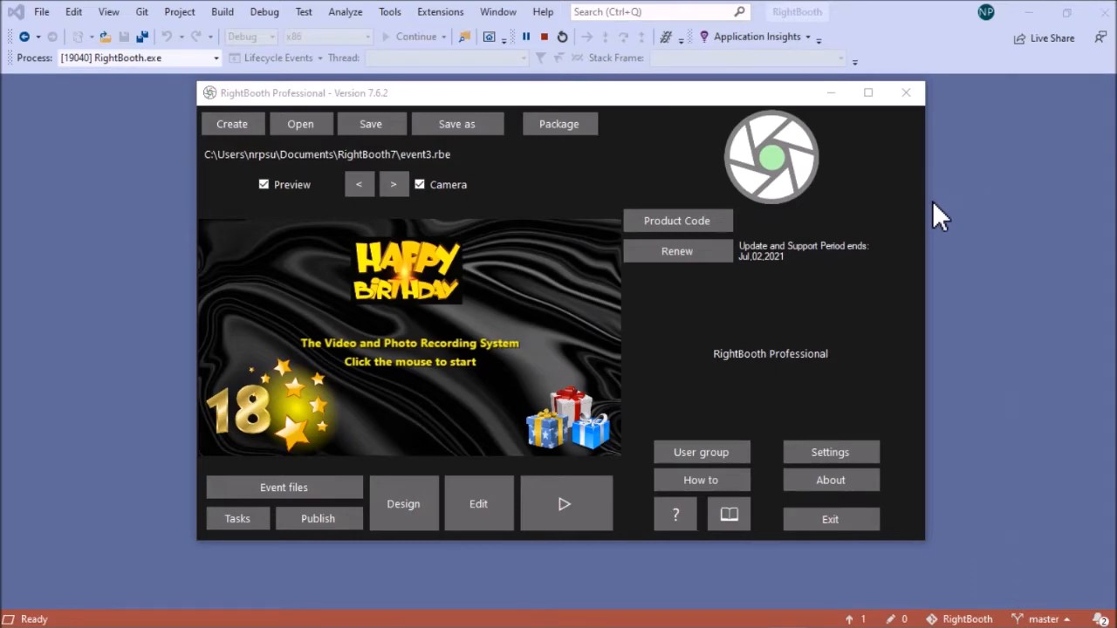
# Step: Switch to Chrome and look through the How To tutorials and articles on the RightBooth website
pyautogui.hotkey('alt', 'Tab')
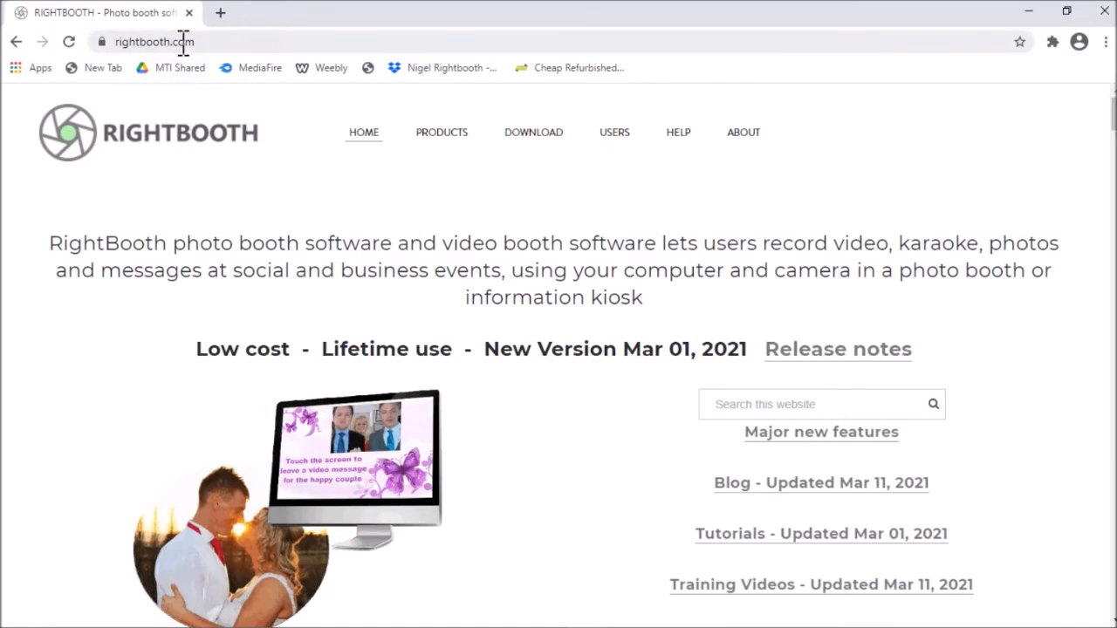
pyautogui.moveTo(694, 144)
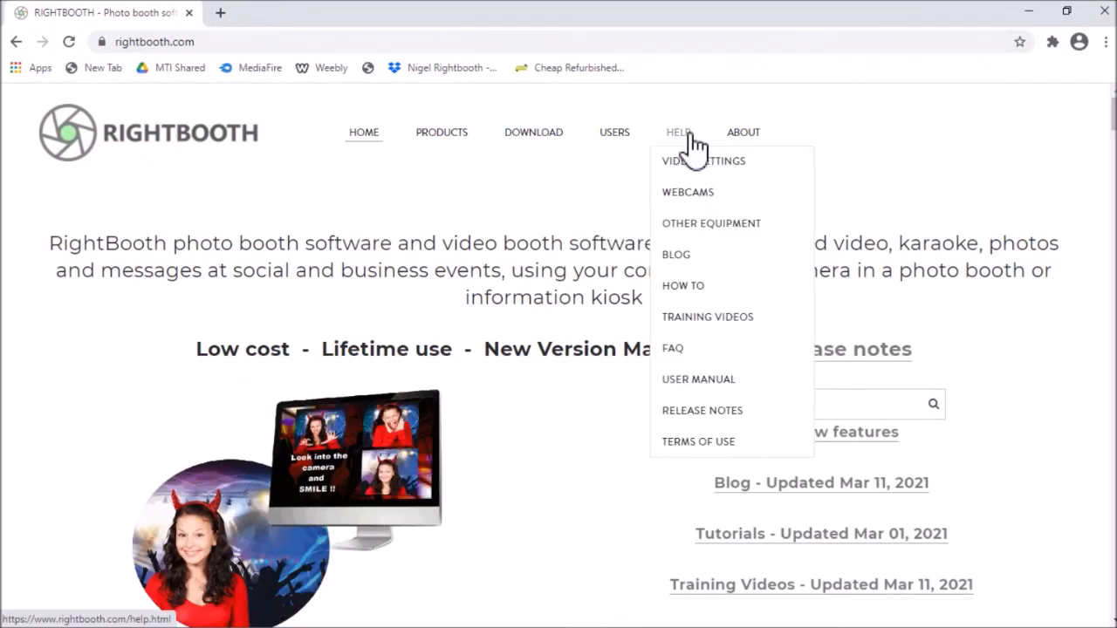
pyautogui.click(696, 294)
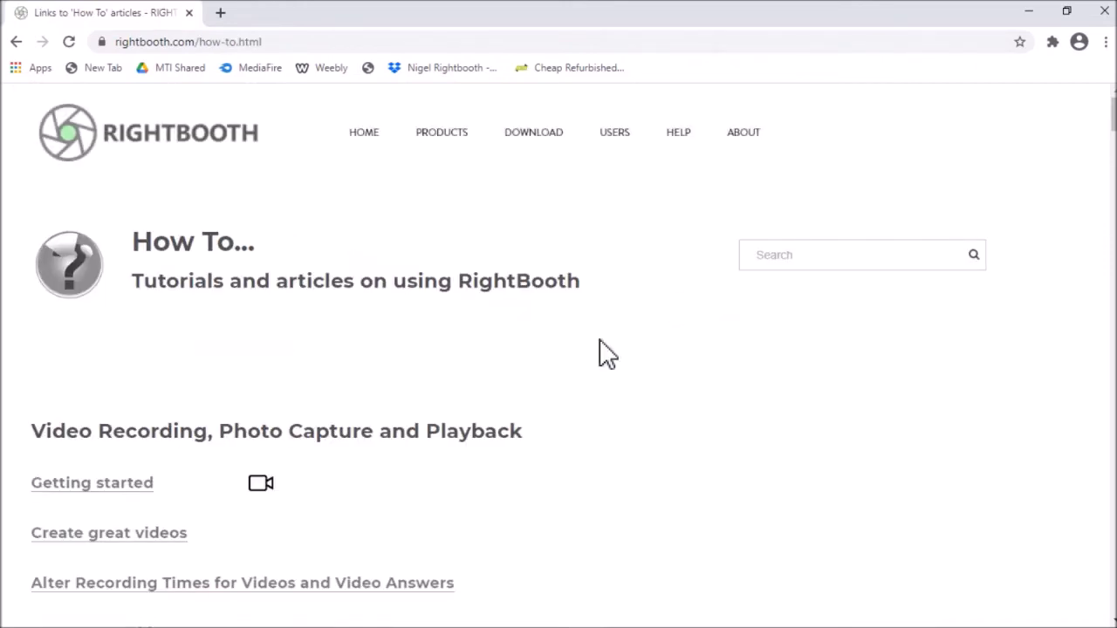
pyautogui.scroll(-20, 558, 349)
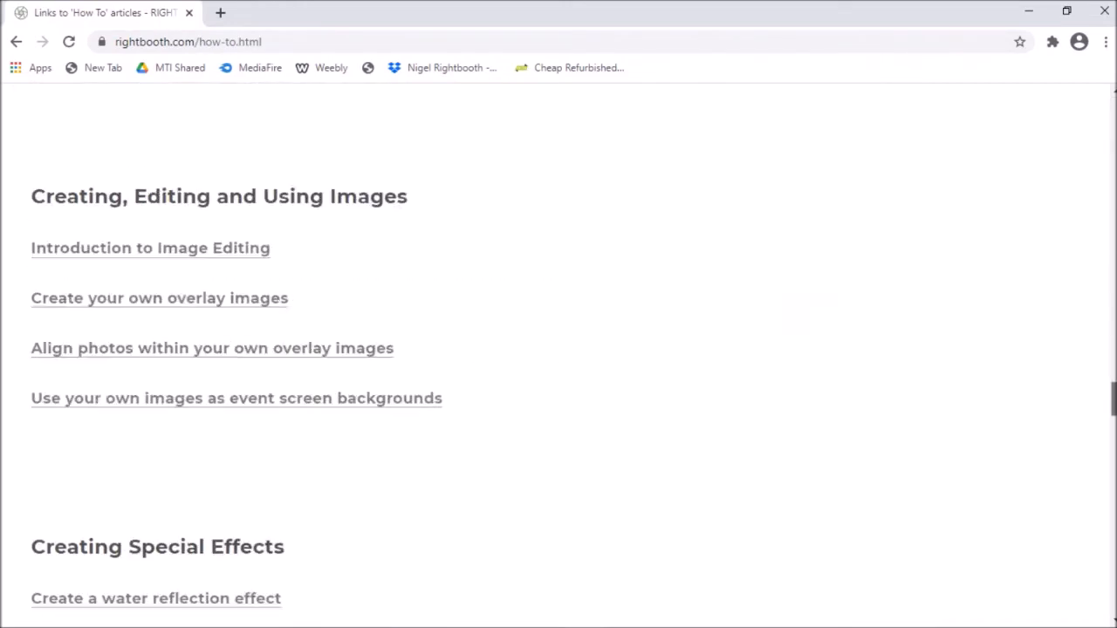
pyautogui.scroll(-8, 559, 349)
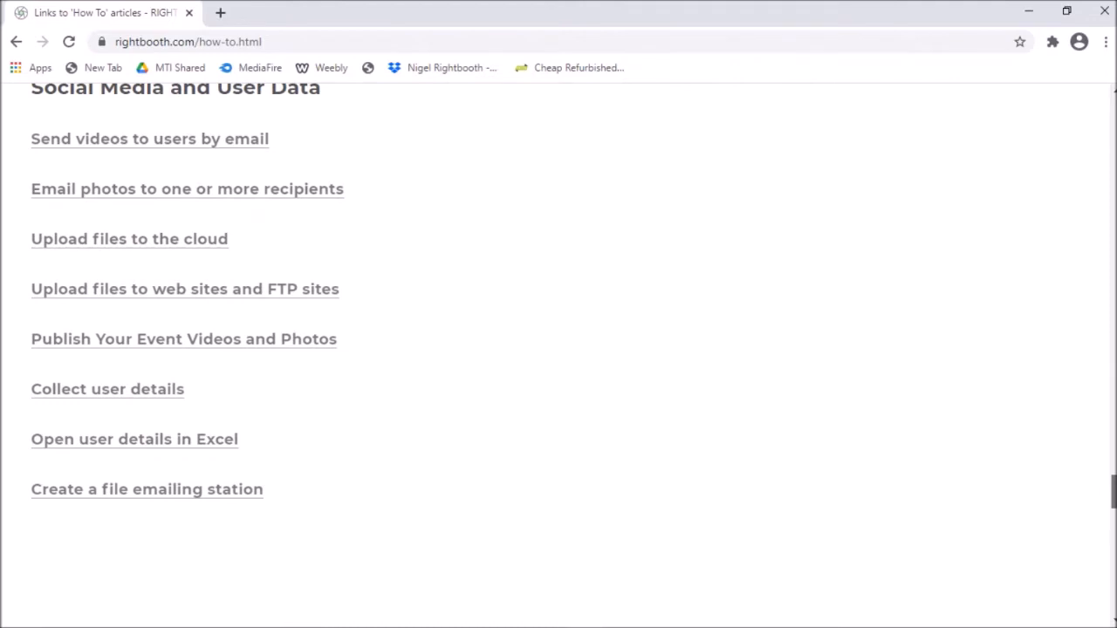
pyautogui.scroll(1, 341, 184)
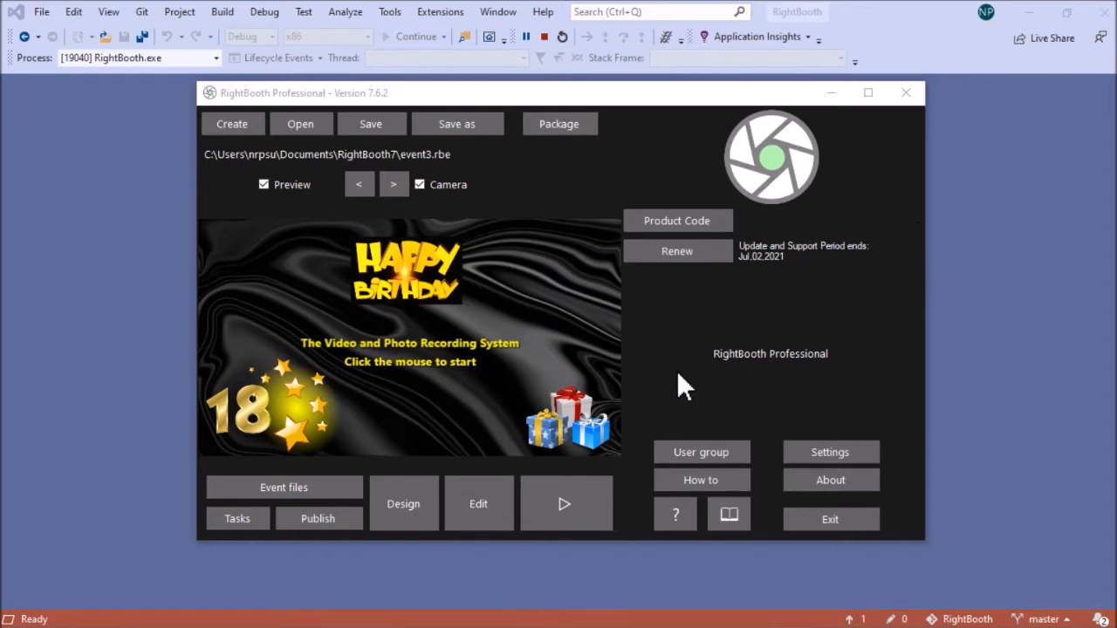
# Step: In RightBooth, open the Phone SMS section of the social media settings
pyautogui.click(849, 455)
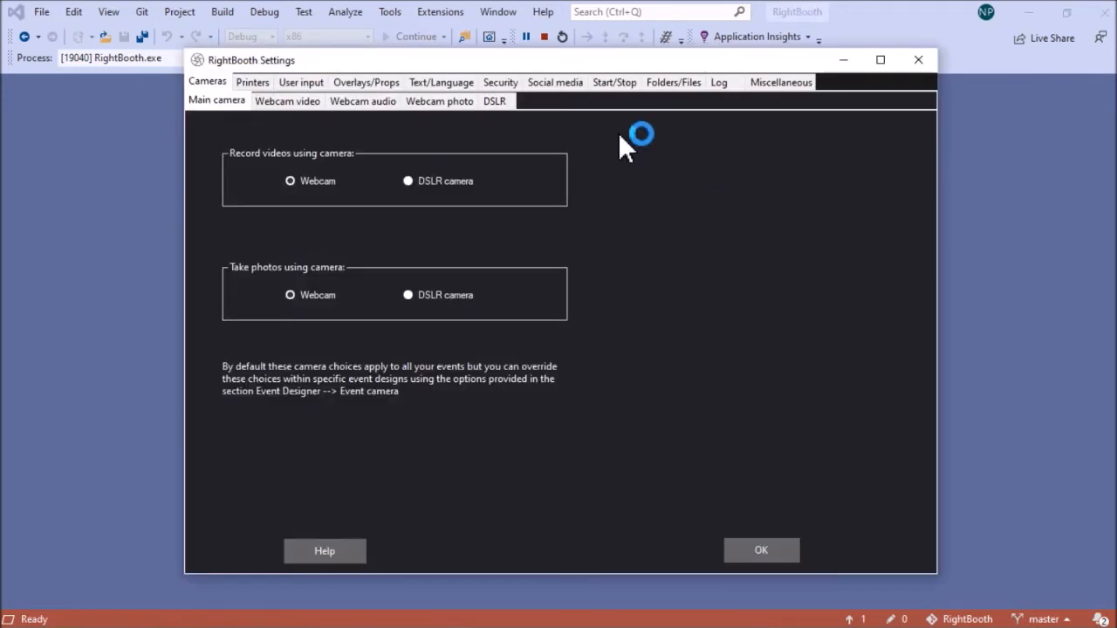
pyautogui.click(565, 86)
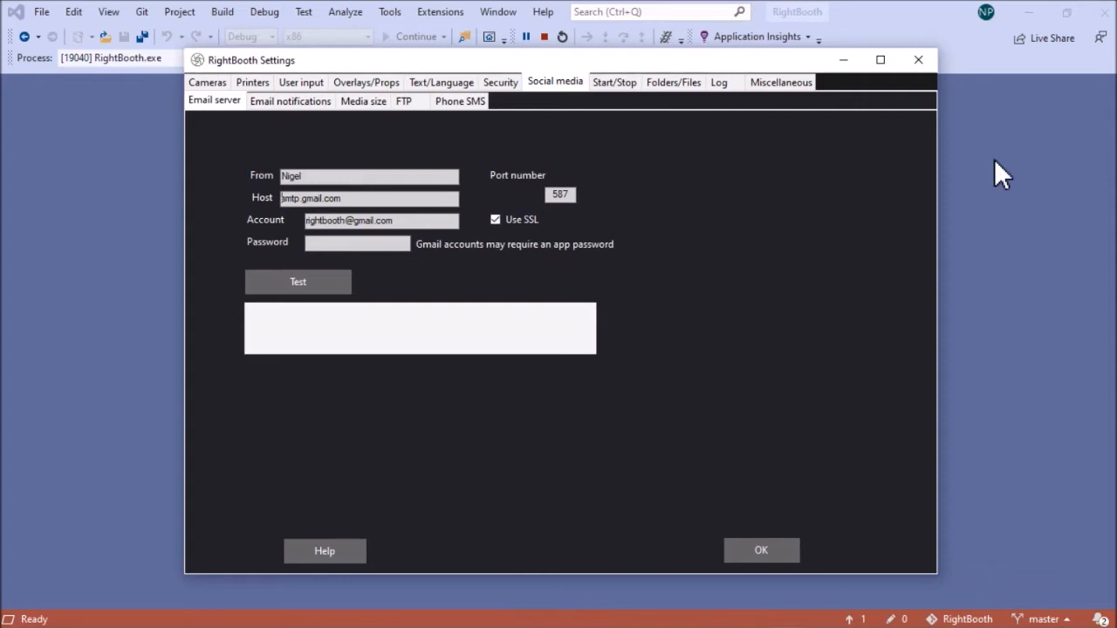
pyautogui.click(474, 104)
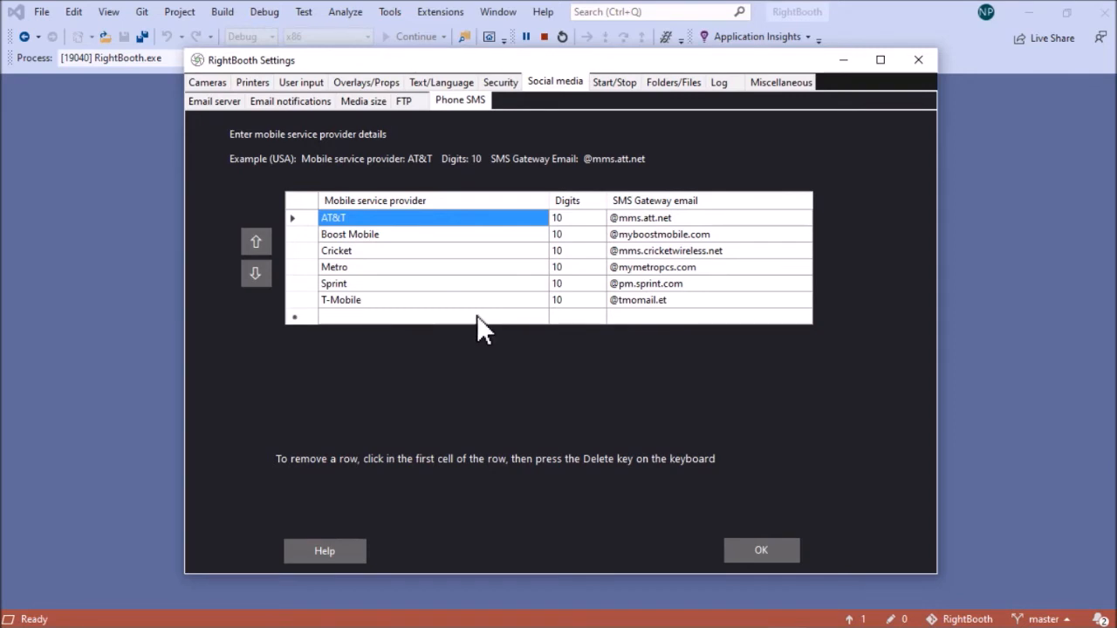
# Step: Switch to service providers.txt in Notepad and move its window clear of the mobile service provider table
pyautogui.hotkey('alt', 'Tab')
pyautogui.hotkey('alt', 'Tab')
pyautogui.hotkey('alt', 'Tab')
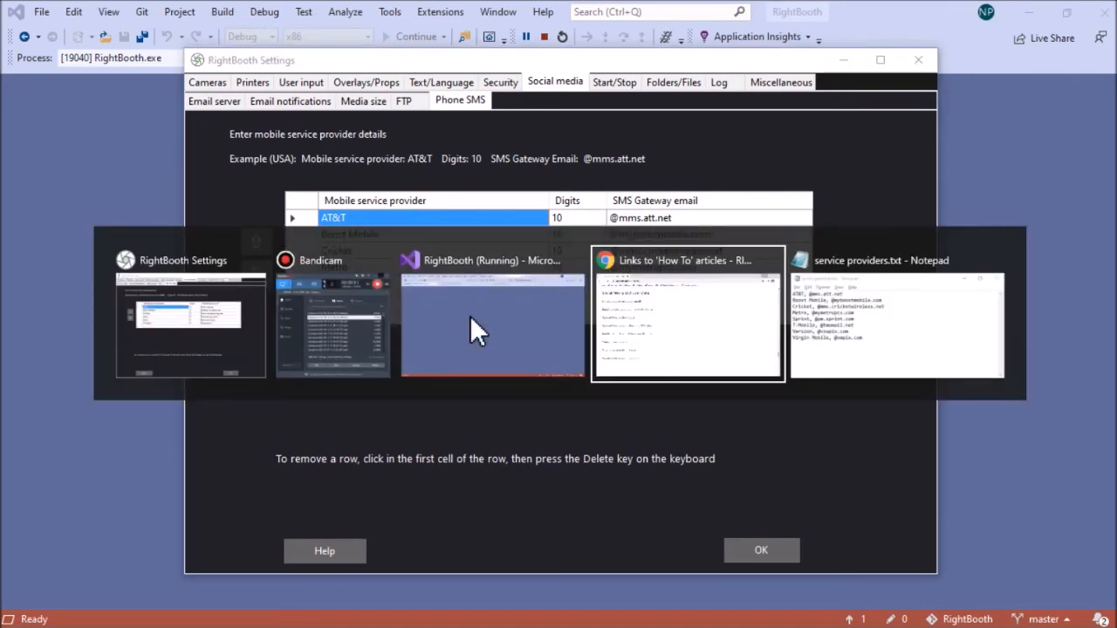
pyautogui.hotkey('alt', 'Tab')
pyautogui.moveTo(374, 293); pyautogui.dragTo(342, 415)
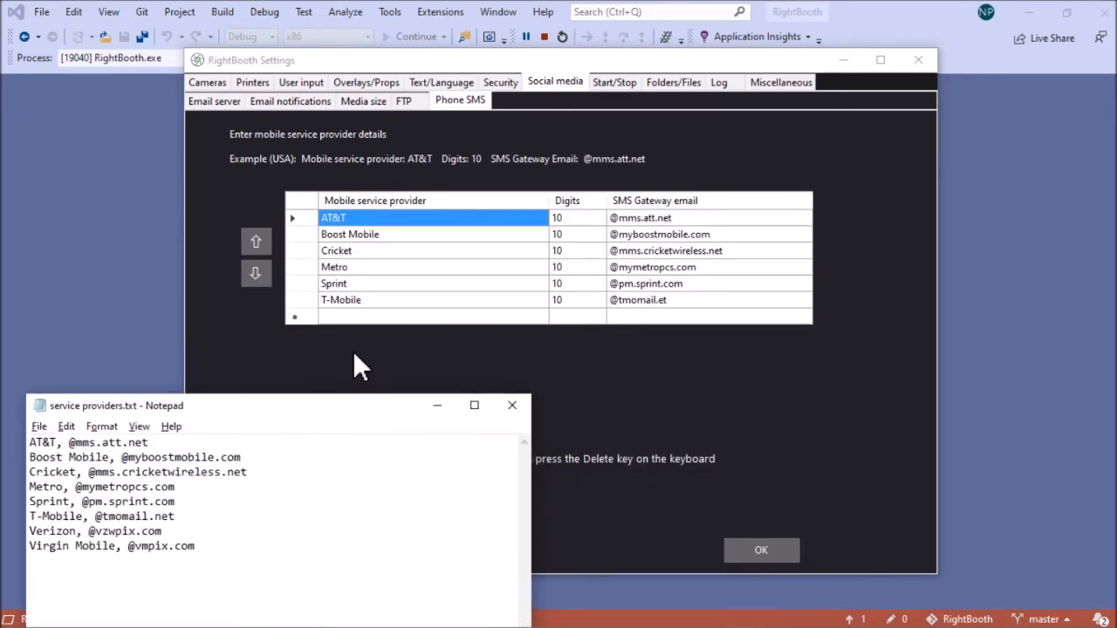
# Step: Add Verizon as a new mobile service provider in RightBooth with 10 digits
pyautogui.click(384, 316)
pyautogui.write('Verizon')
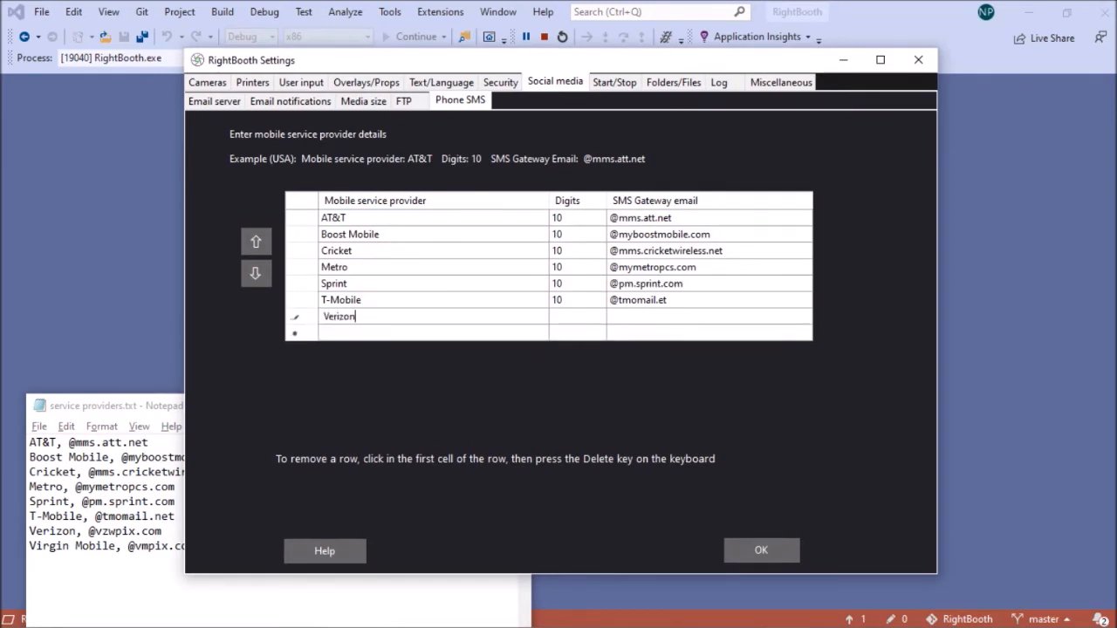
pyautogui.press('Tab')
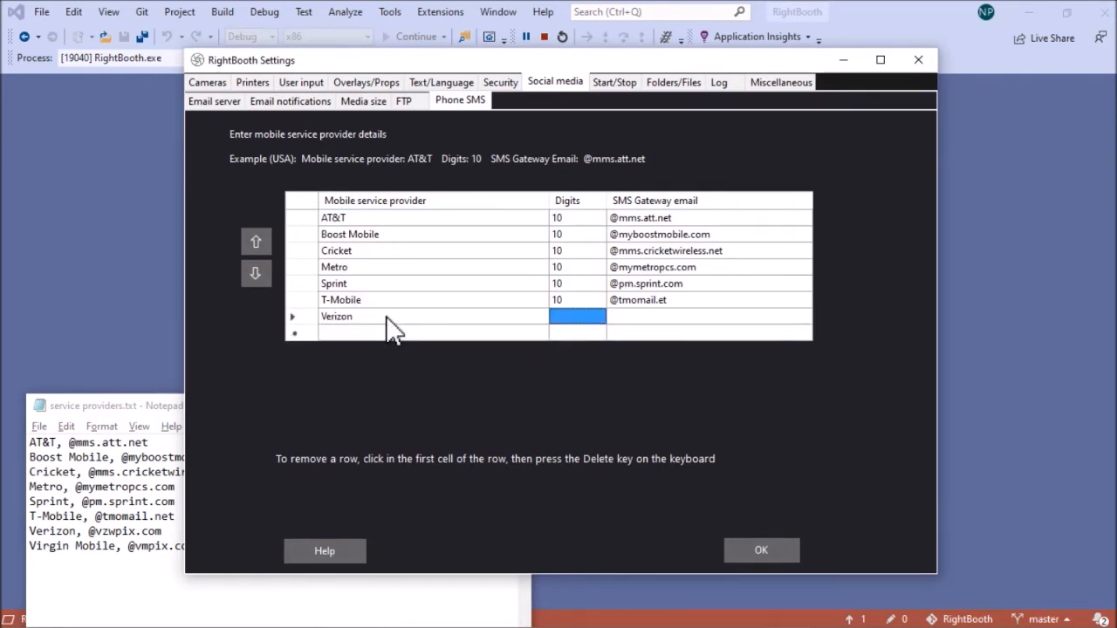
pyautogui.write('10')
pyautogui.press('Tab')
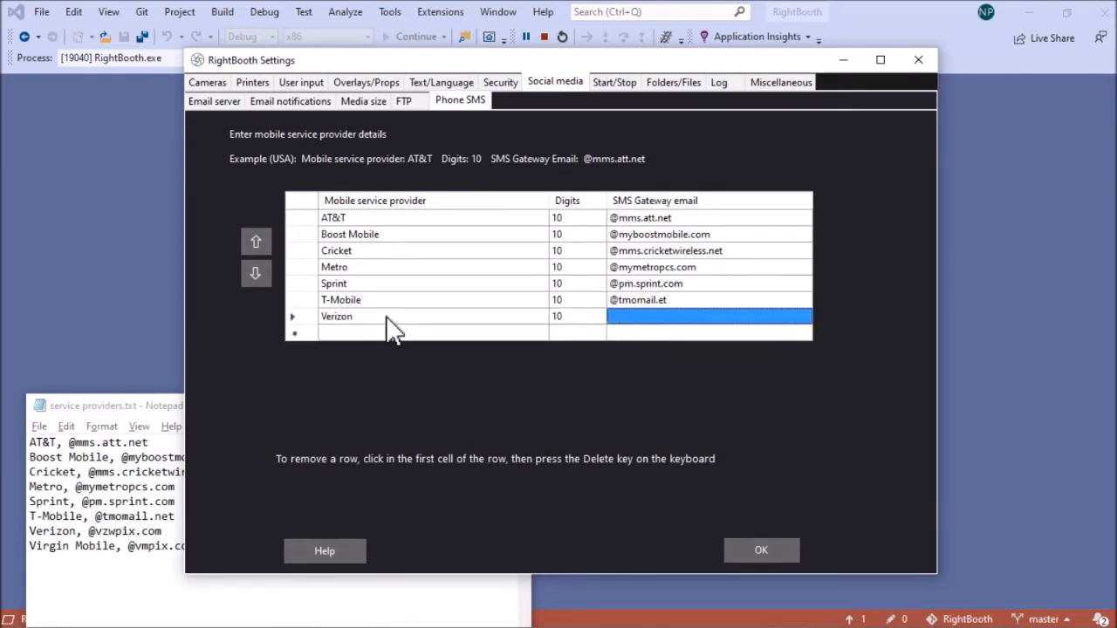
pyautogui.click(82, 442)
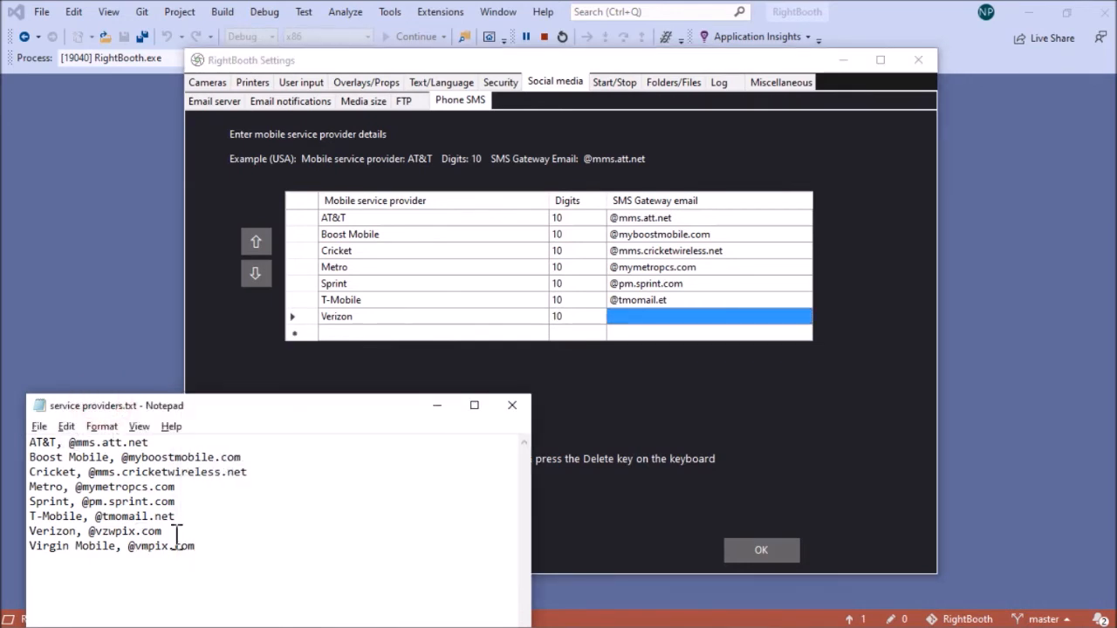
pyautogui.moveTo(169, 528); pyautogui.dragTo(83, 531)
pyautogui.hotkey('ctrl', 'c')
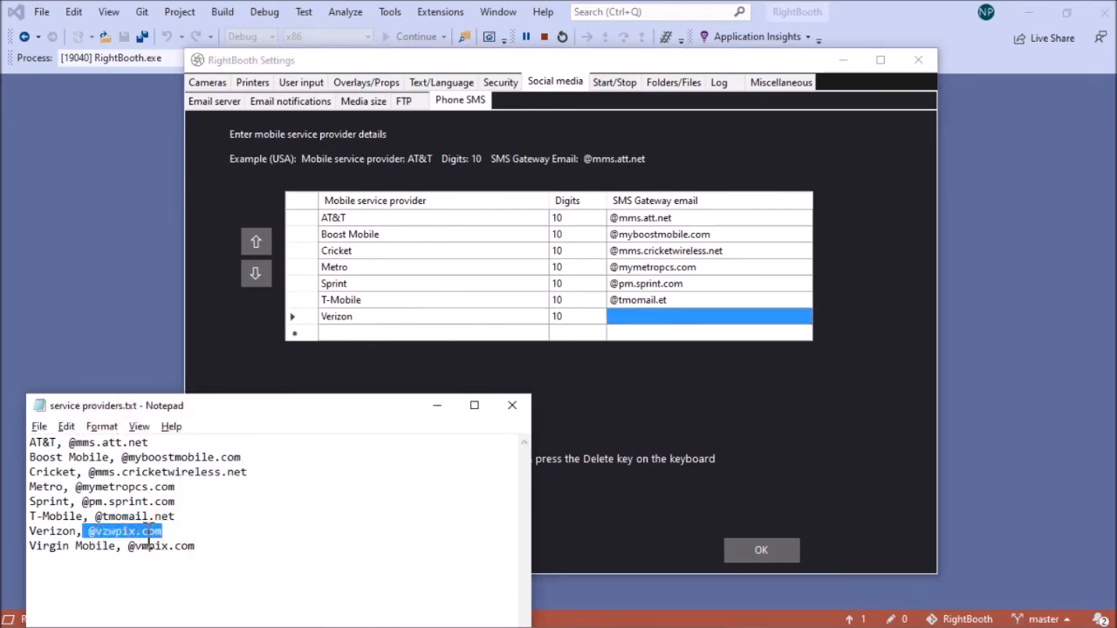
pyautogui.click(641, 318)
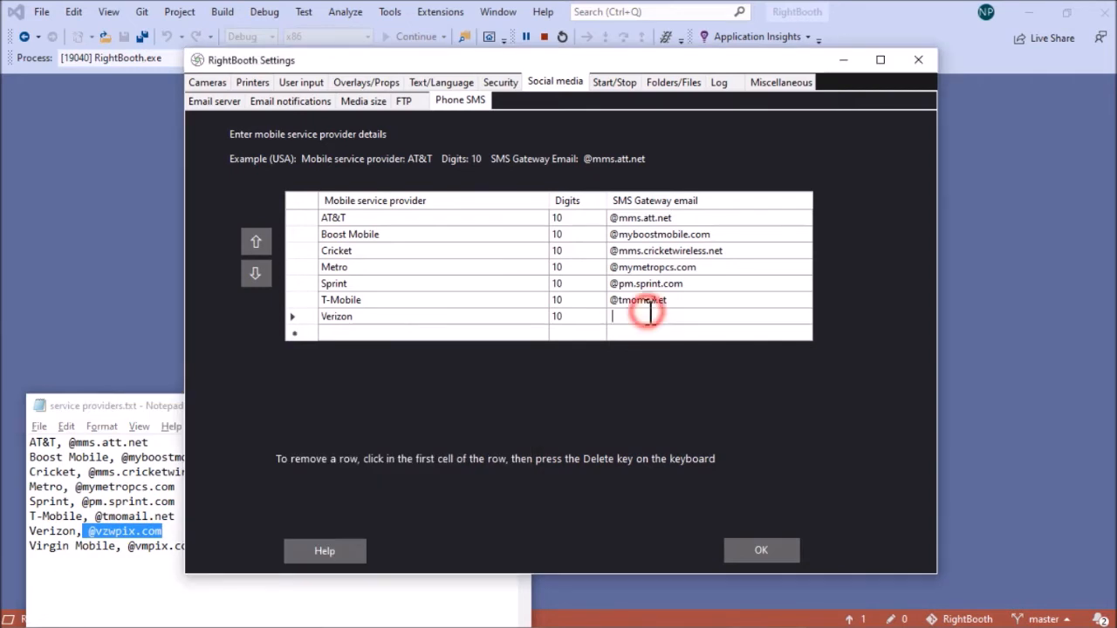
pyautogui.hotkey('ctrl', 'v')
pyautogui.press('Delete')
pyautogui.moveTo(146, 405); pyautogui.dragTo(167, 466)
pyautogui.click(354, 331)
pyautogui.write('Vi')
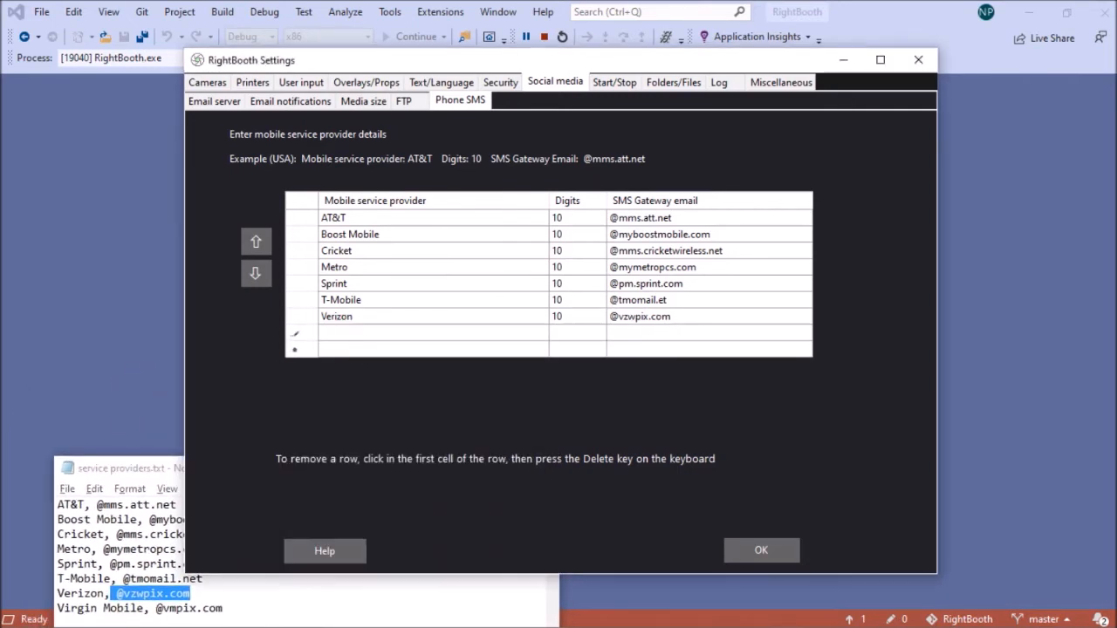
pyautogui.write('rgin Mobile')
pyautogui.press('Tab')
pyautogui.write('10')
pyautogui.press('Tab')
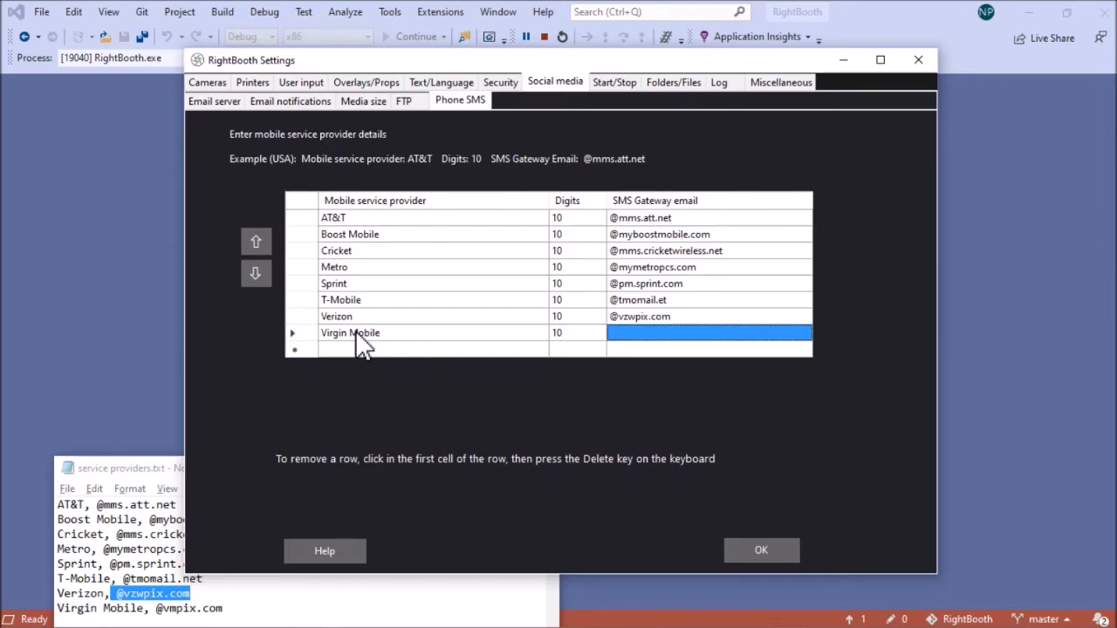
pyautogui.write('@')
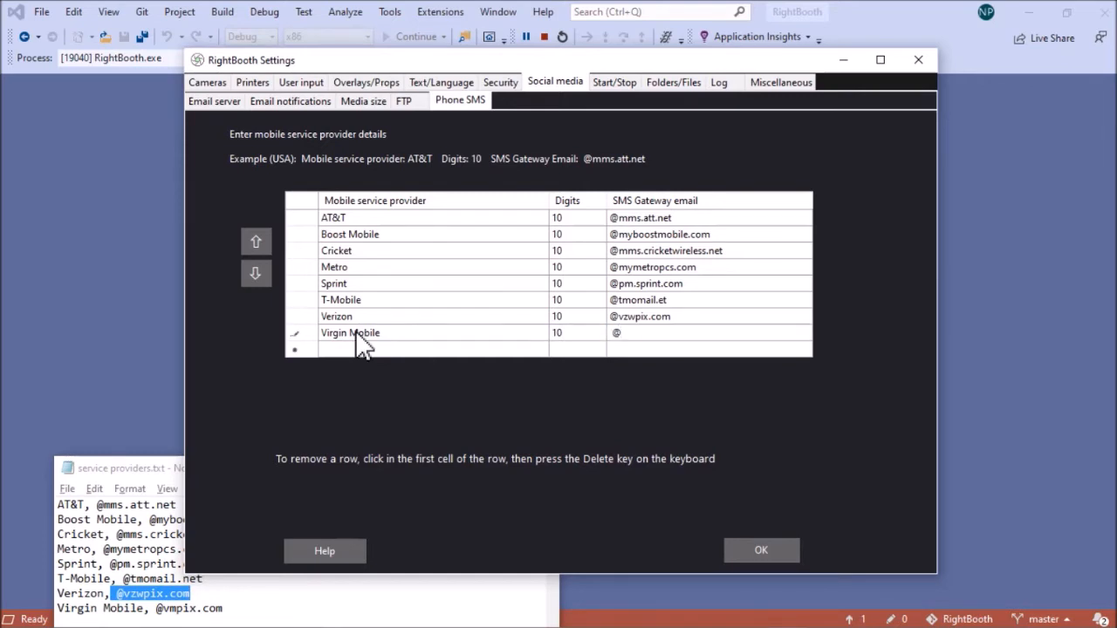
pyautogui.write('vmpix.com')
pyautogui.click(399, 219)
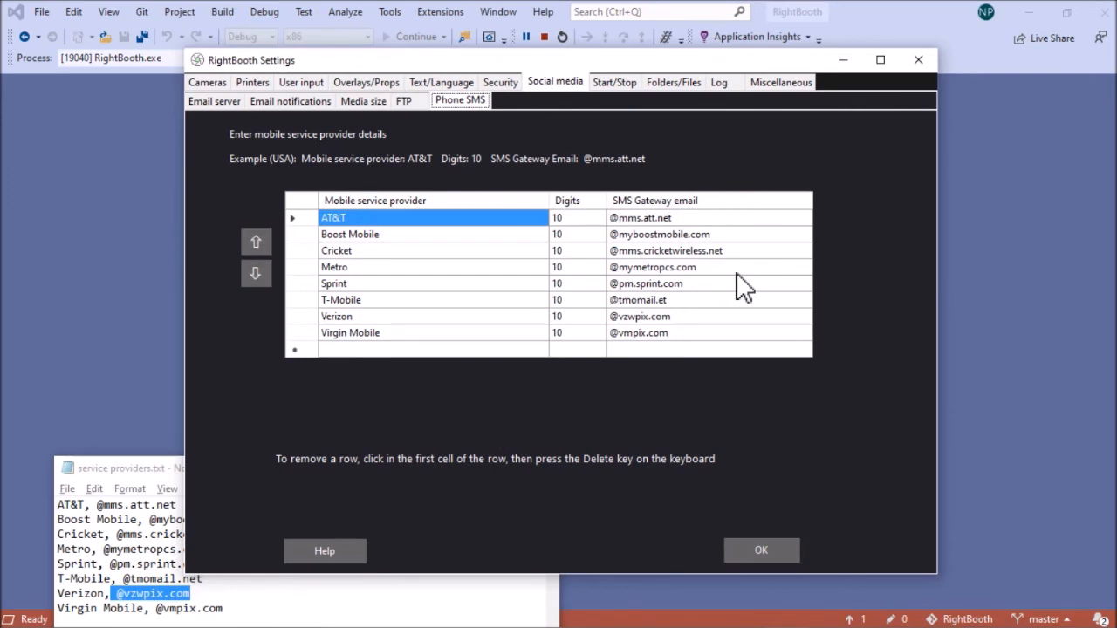
# Step: Review the email server details and the photo and video size settings for social media, including the video conversion settings
pyautogui.click(229, 102)
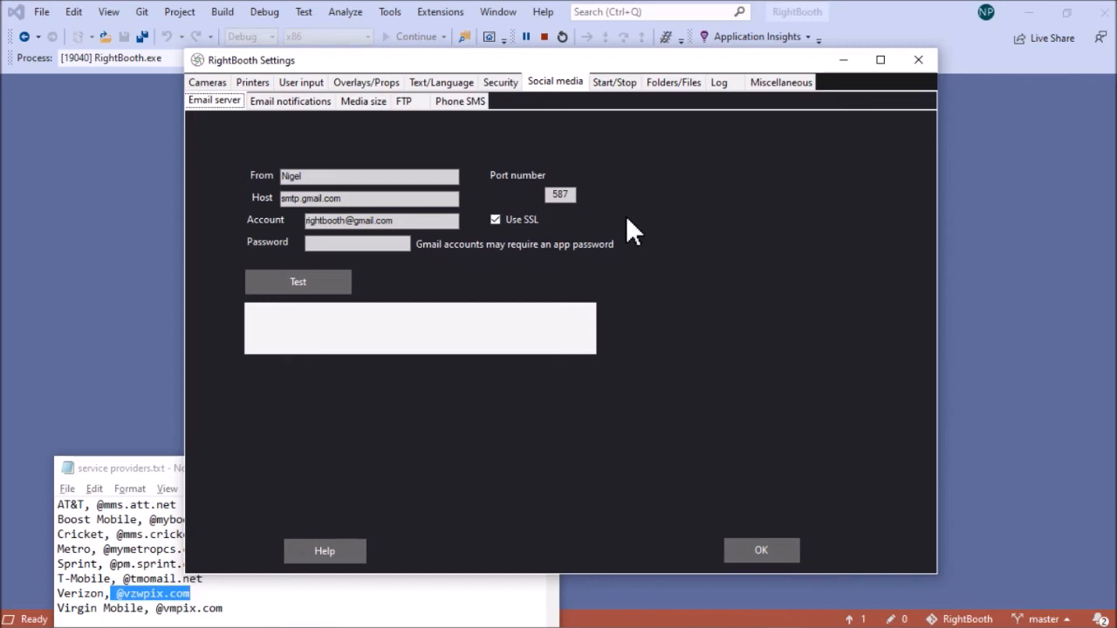
pyautogui.click(375, 103)
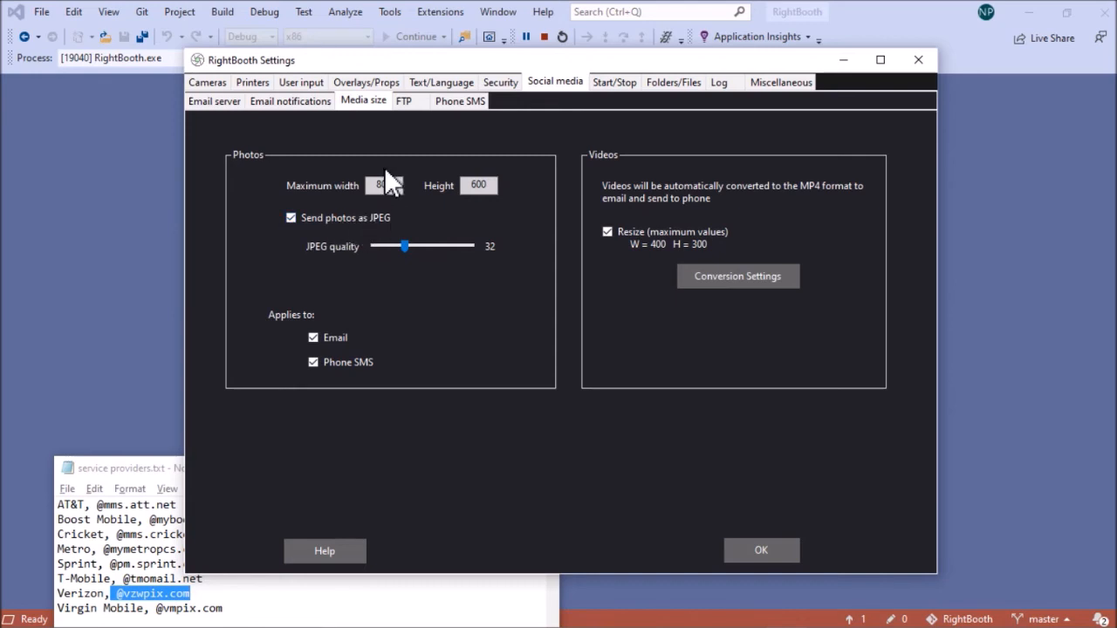
pyautogui.click(398, 186)
pyautogui.click(492, 185)
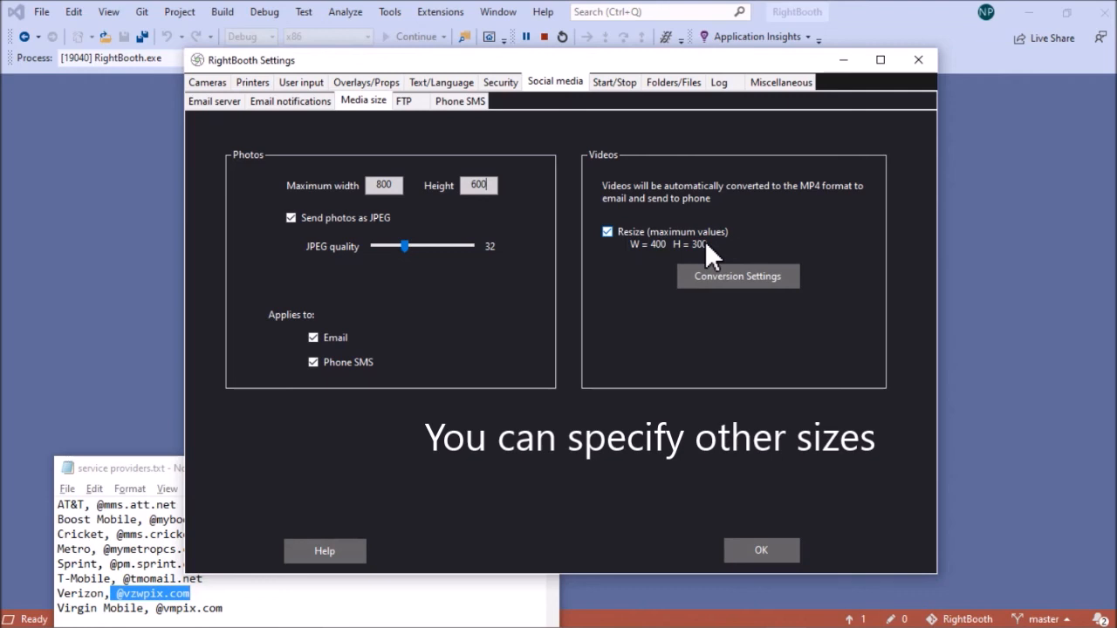
pyautogui.click(739, 277)
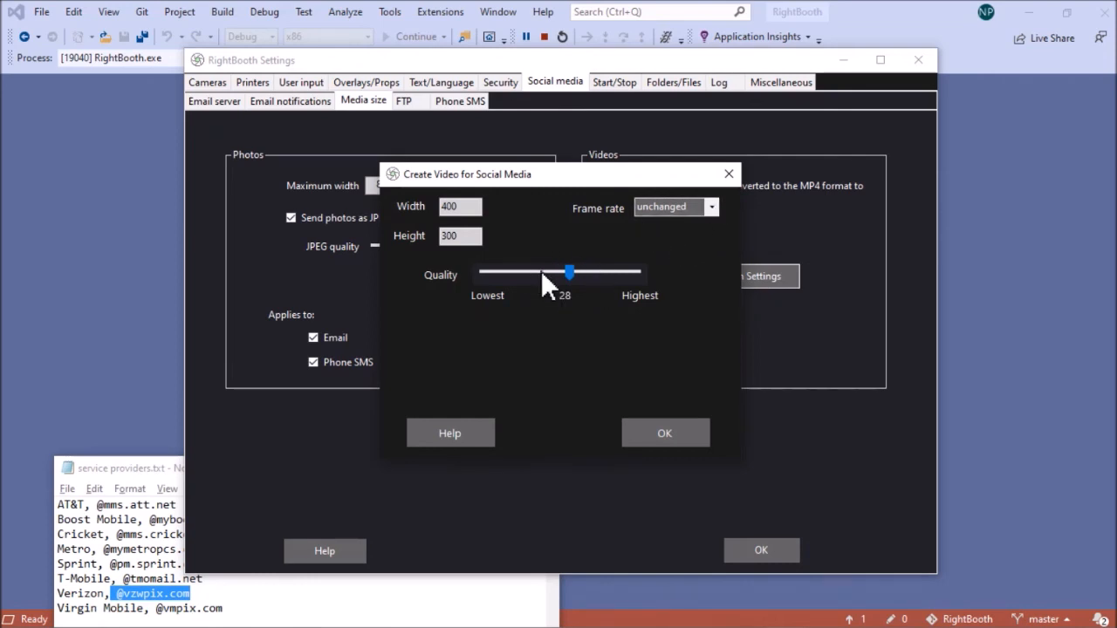
pyautogui.click(666, 429)
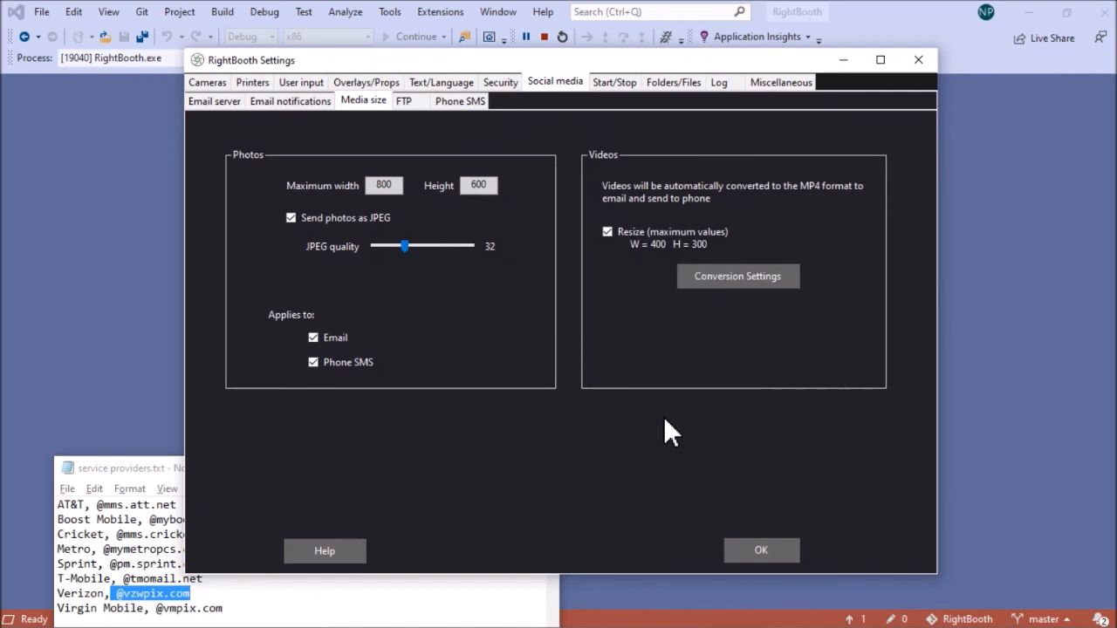